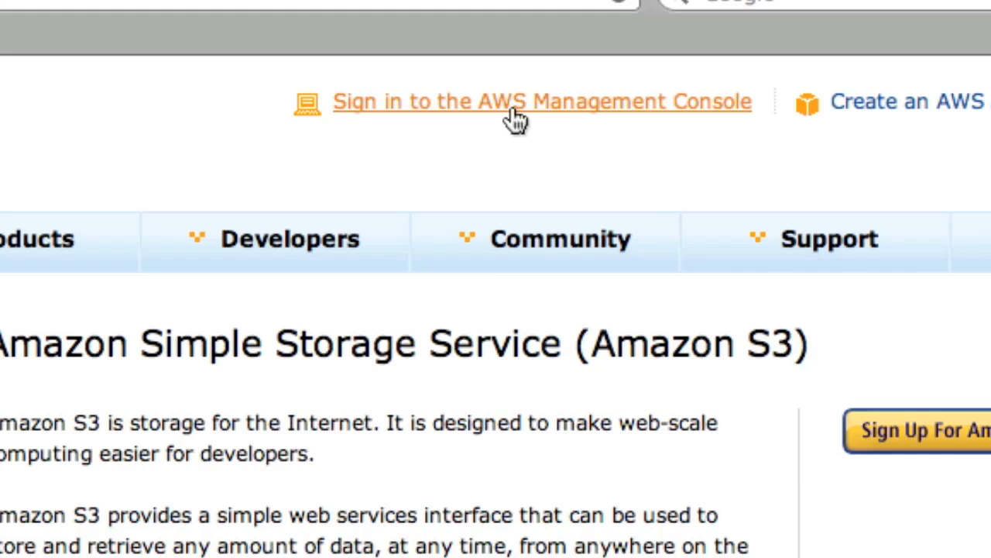
Step: Sign in to the AWS Management Console and create an S3 bucket named kevinsample in the US Standard region
click(513, 118)
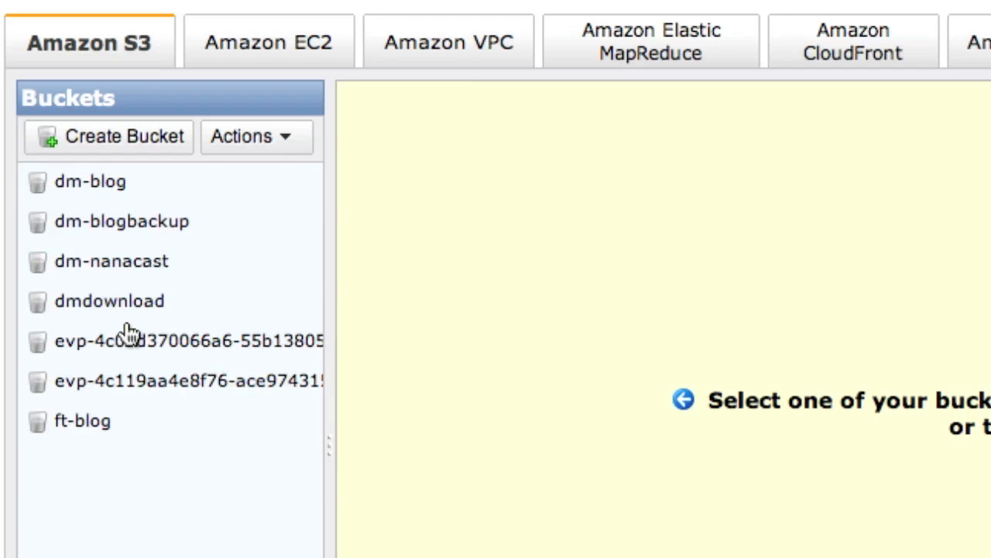
click(117, 141)
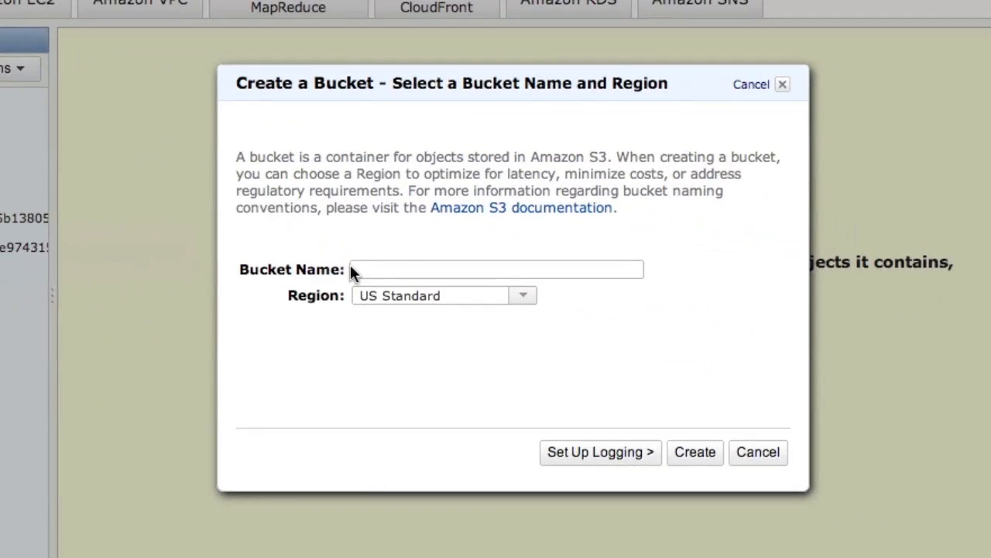
click(410, 269)
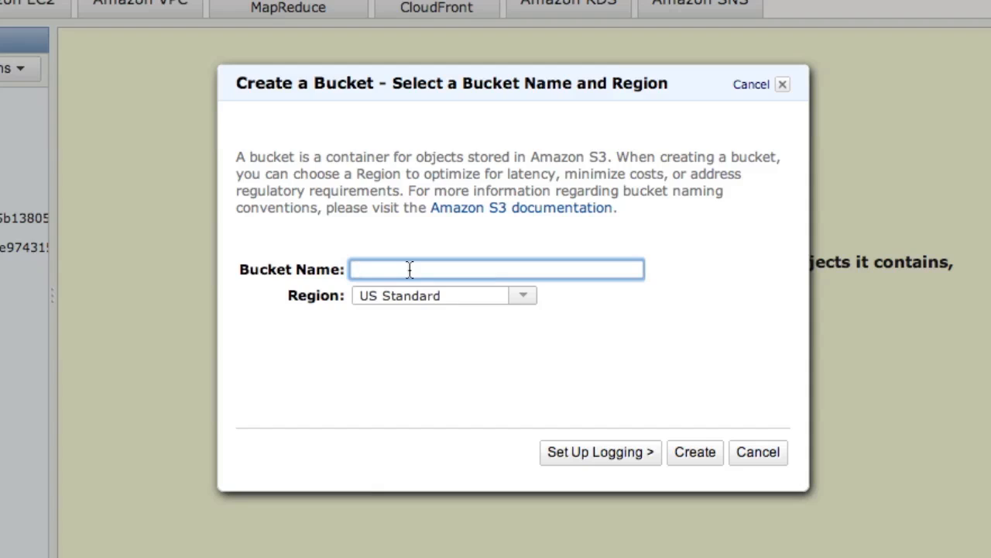
text(kevinsample)
click(520, 301)
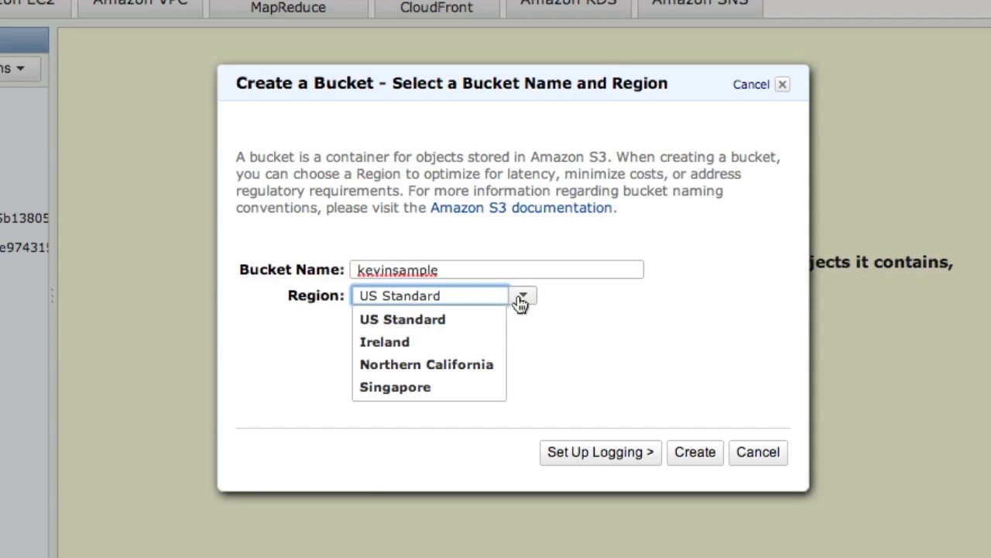
click(573, 305)
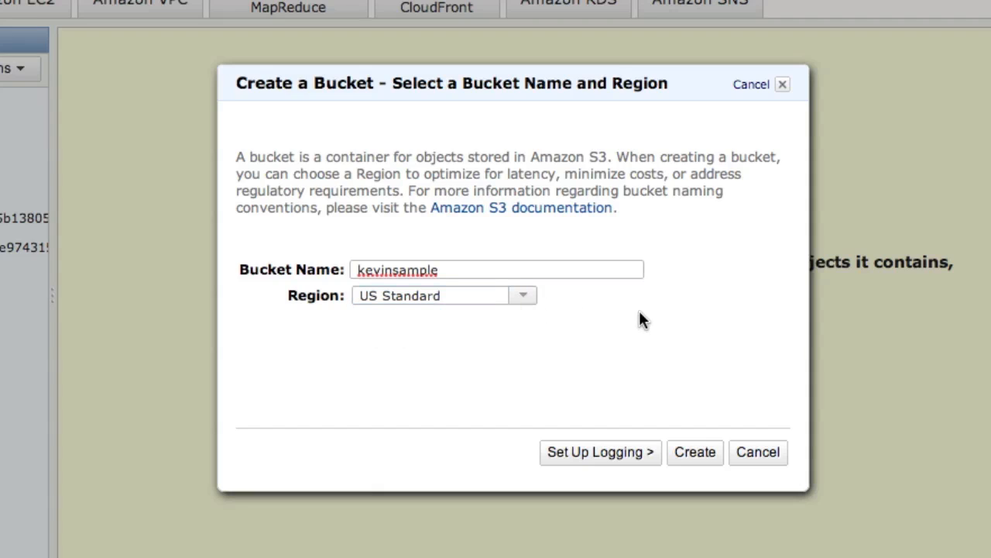
click(695, 455)
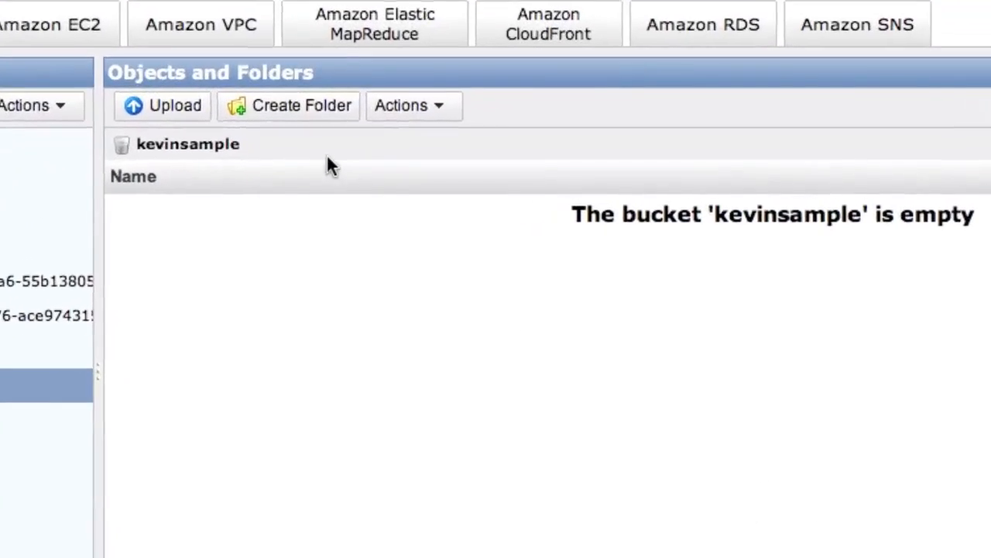
Step: Create a folder named testfolder in the kevinsample bucket
click(302, 109)
text(testfolder)
key(Return)
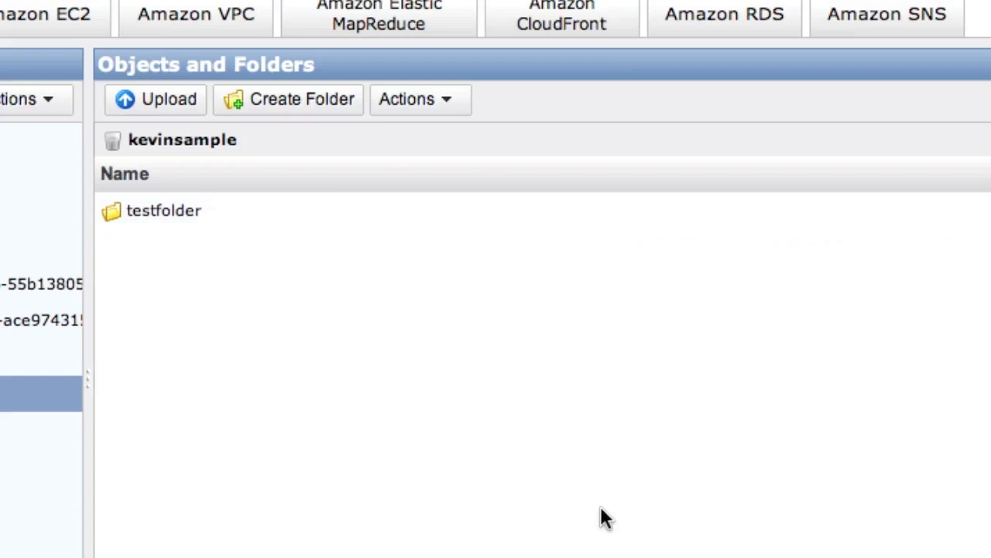
Step: Look inside testfolder, return to the kevinsample root, and view the file upload dialog without uploading anything
click(165, 213)
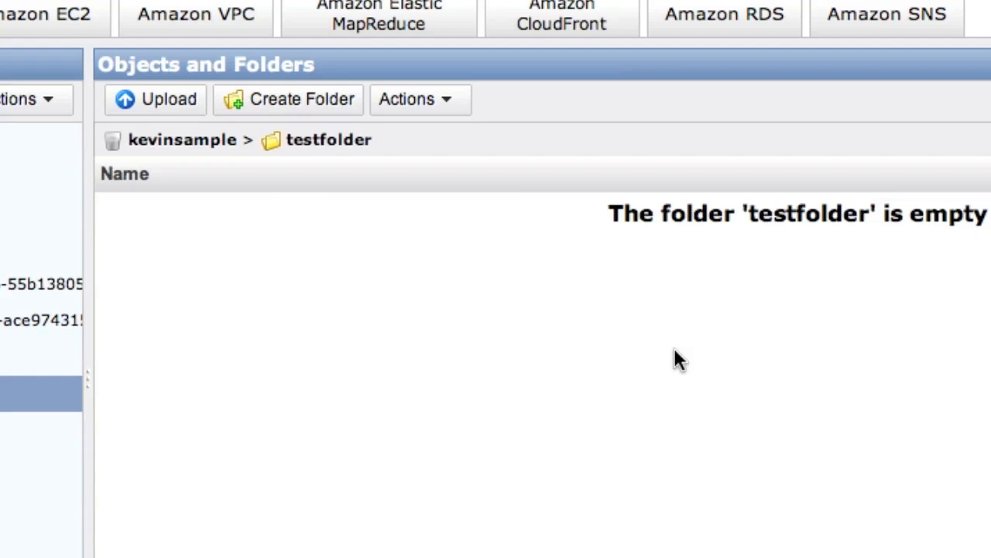
click(192, 141)
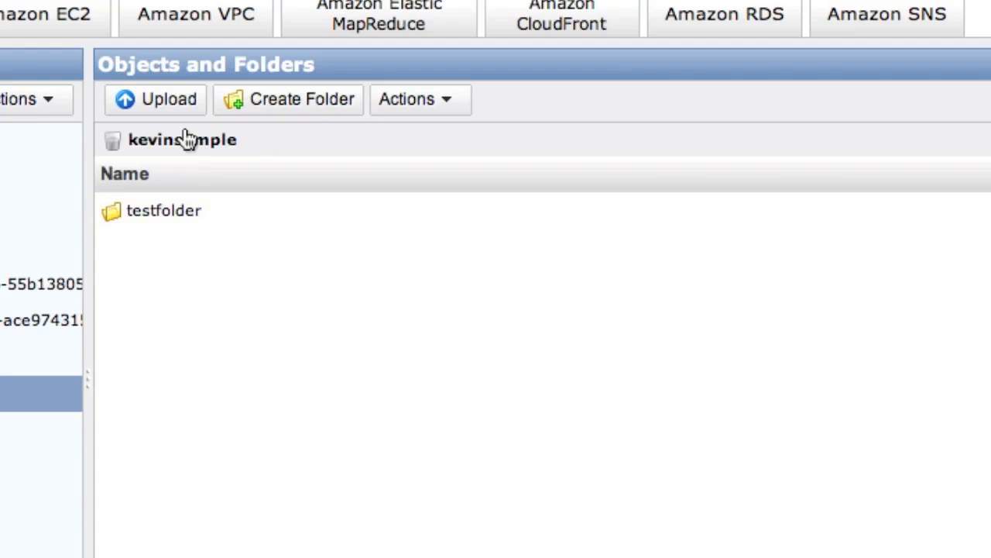
click(174, 107)
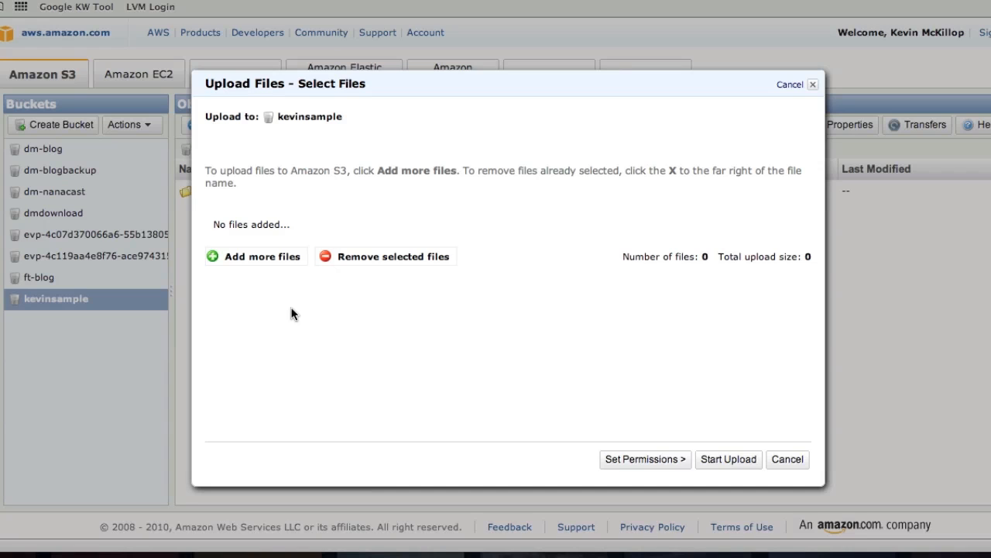
click(787, 460)
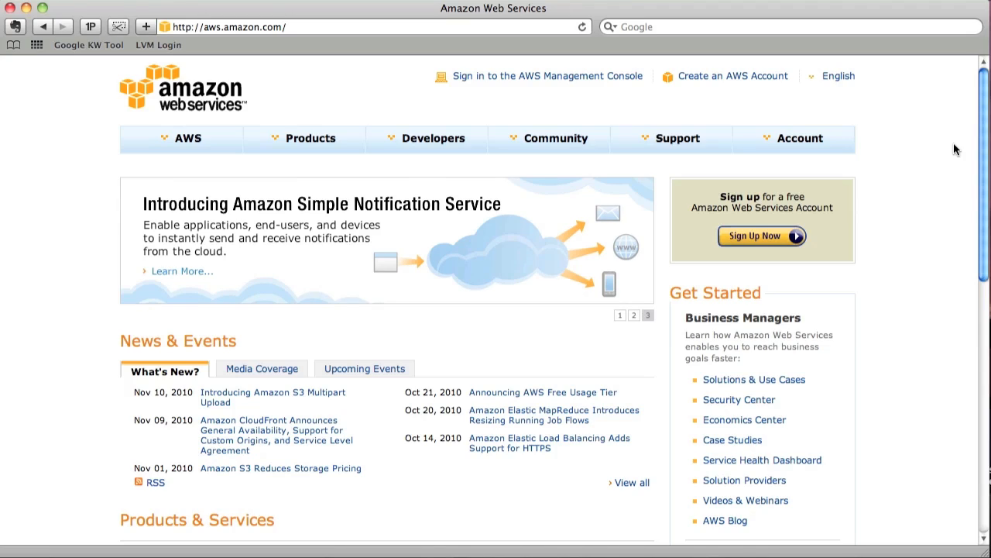
Step: Go to the Amazon CloudFront product page, sign in to the AWS Management Console and show the CloudFront distributions
click(311, 149)
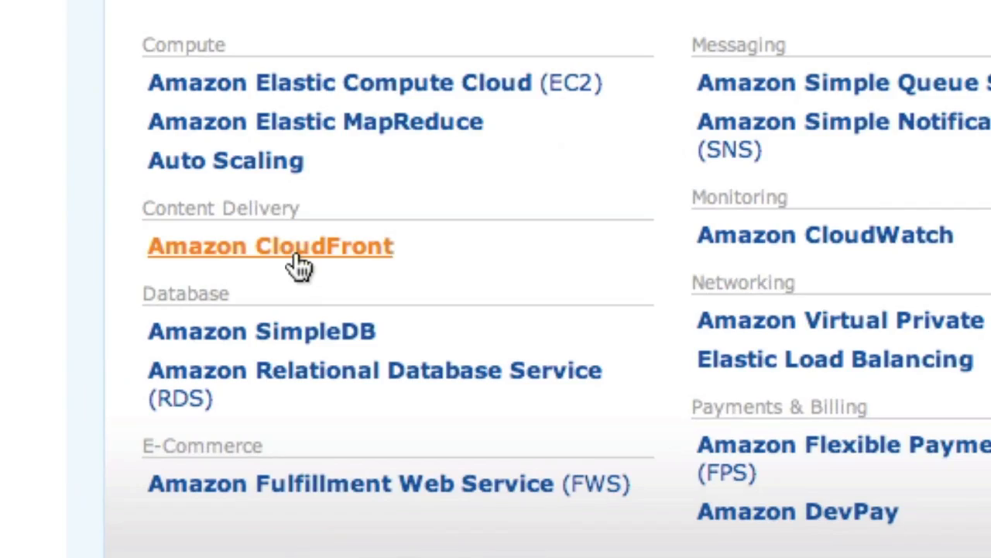
click(299, 263)
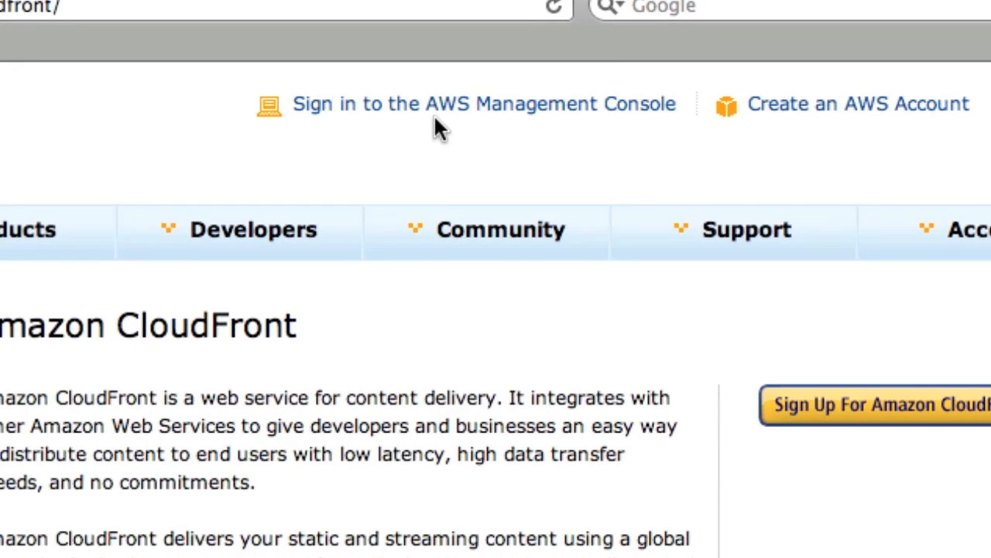
click(457, 116)
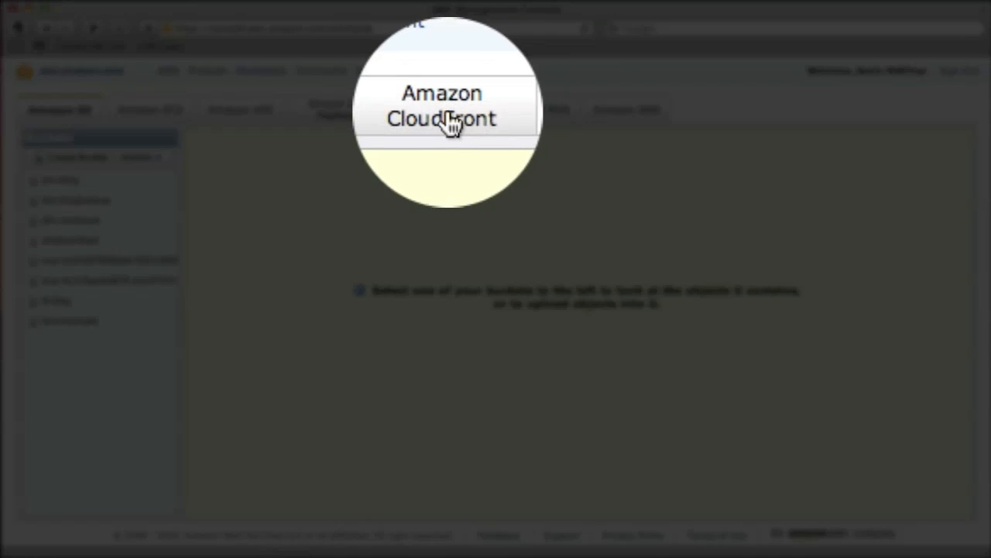
click(440, 116)
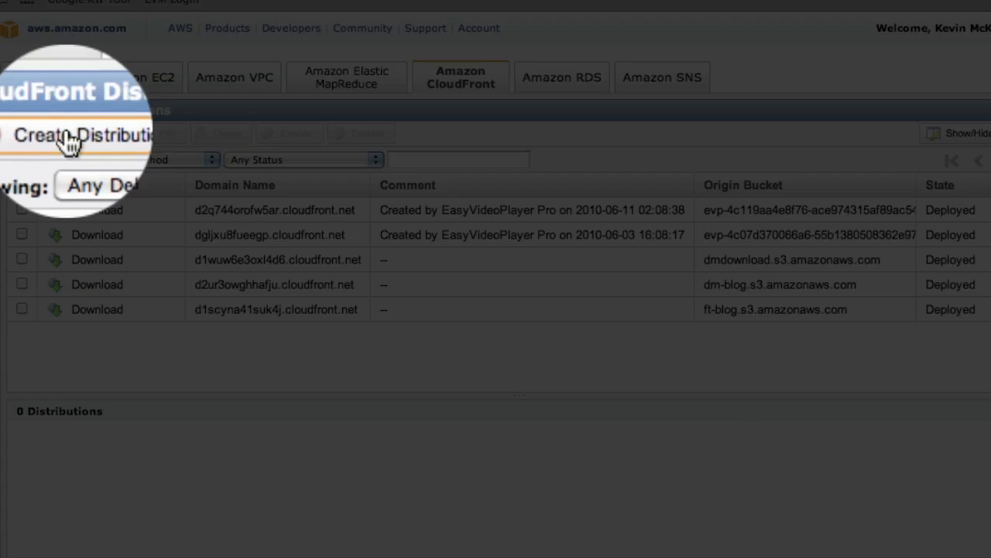
Step: Create a CloudFront distribution with the Download delivery method and the kevinsample bucket as its origin
click(67, 137)
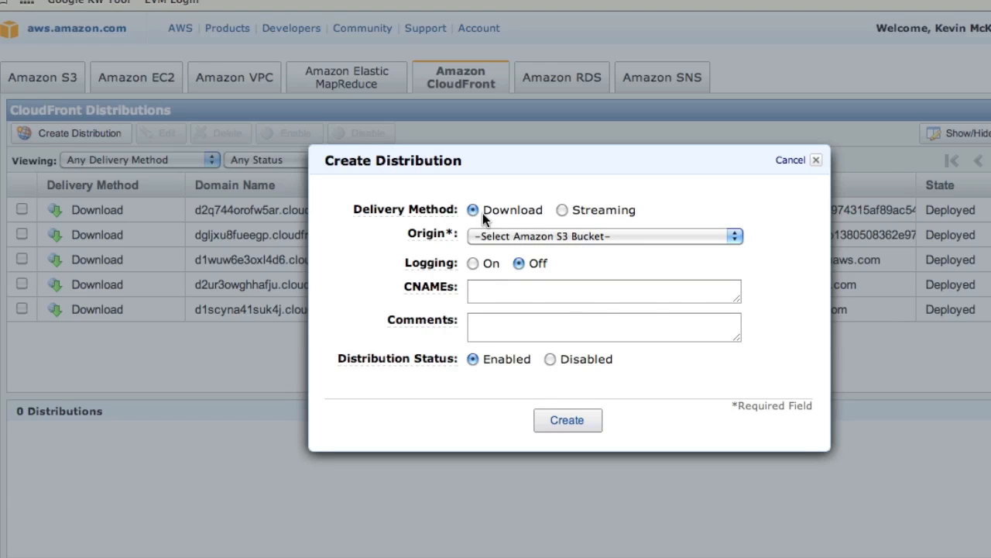
click(511, 234)
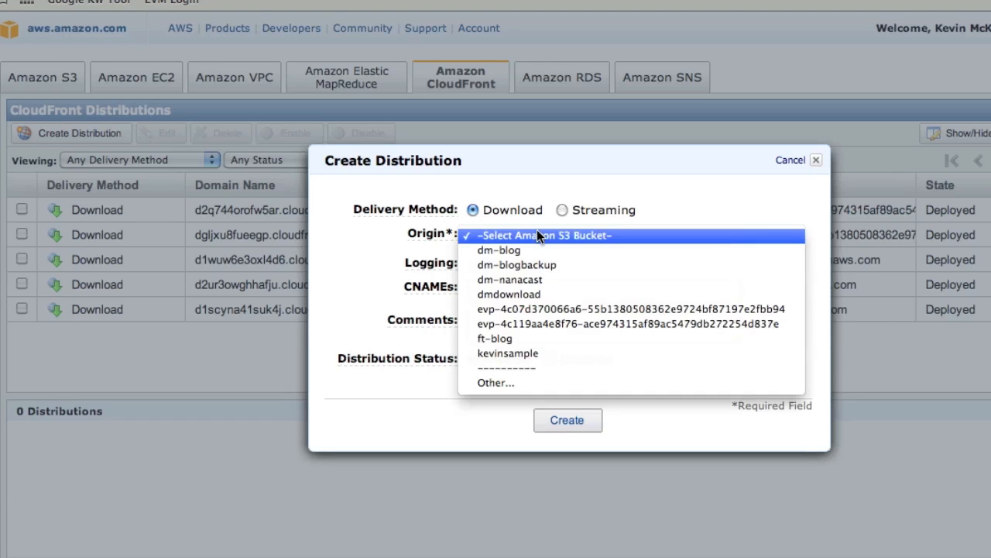
click(537, 353)
click(565, 419)
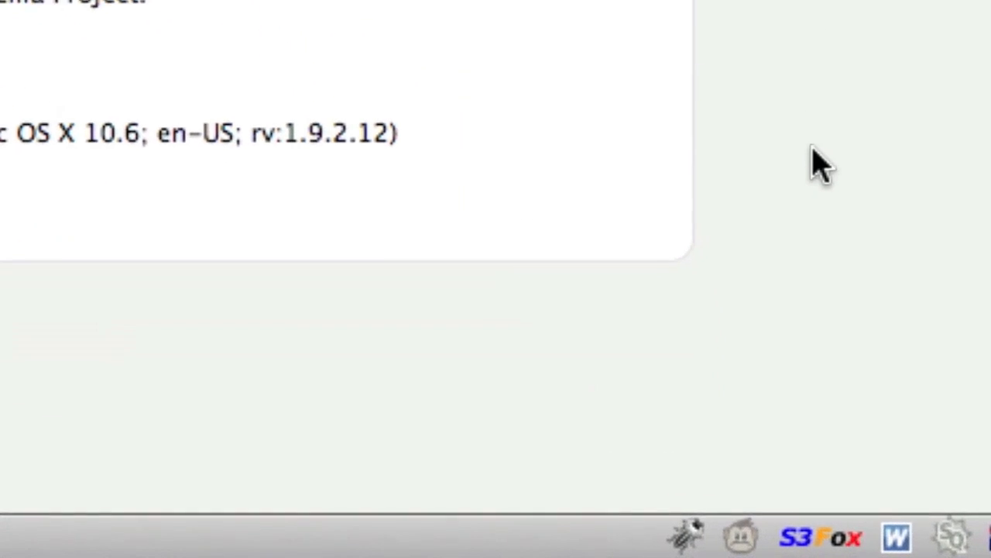
Step: Switch to Firefox, open S3 Firefox Organizer and view the Devcourt account's preferences
click(830, 548)
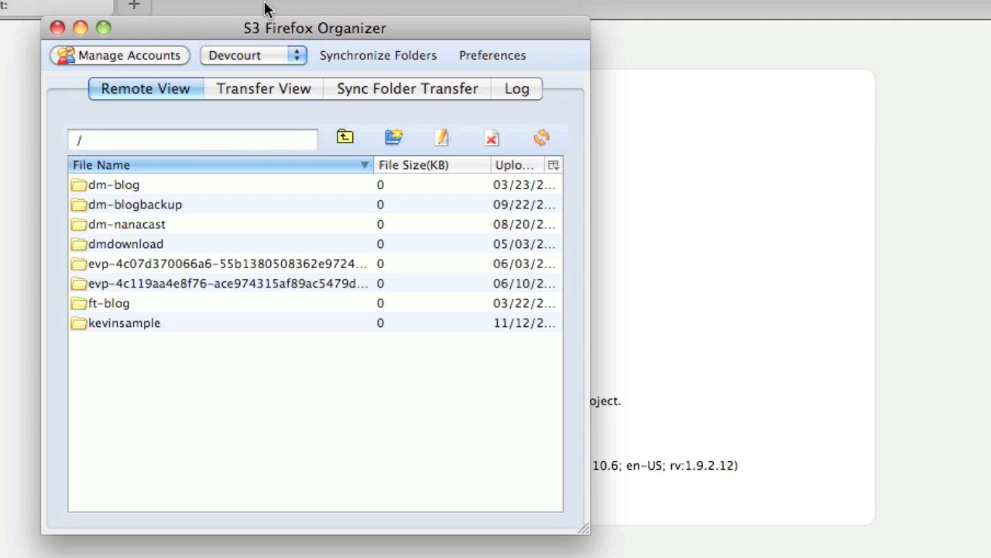
drag(331, 31, 510, 32)
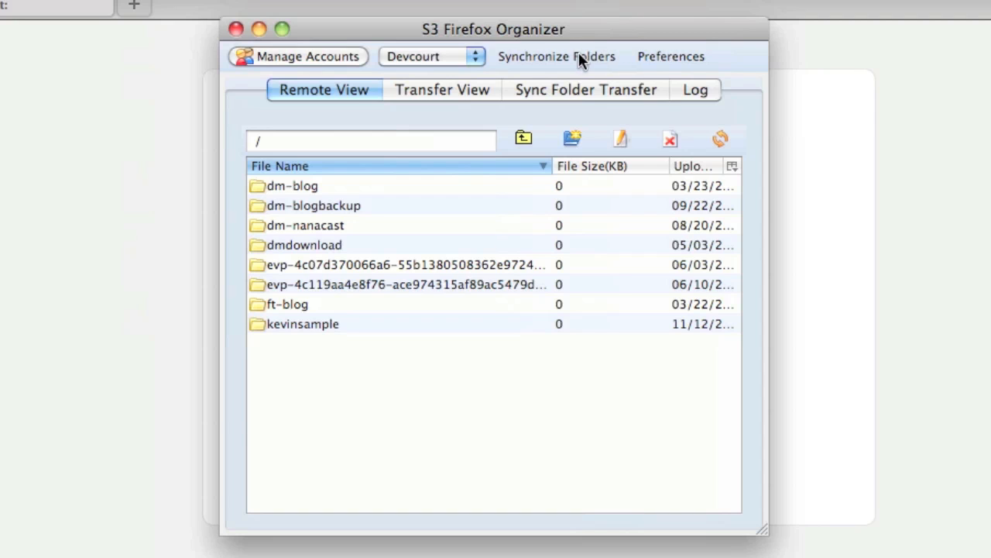
click(323, 56)
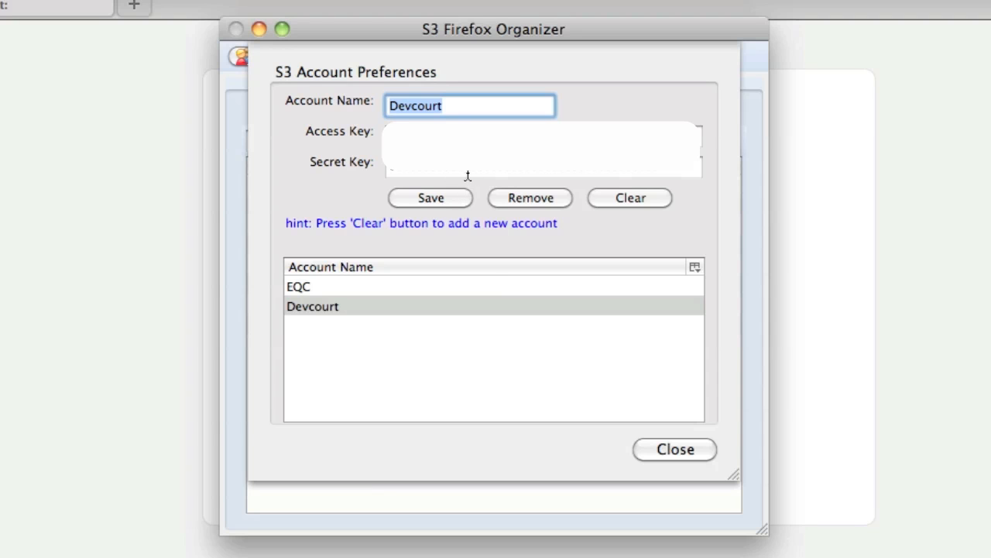
click(674, 449)
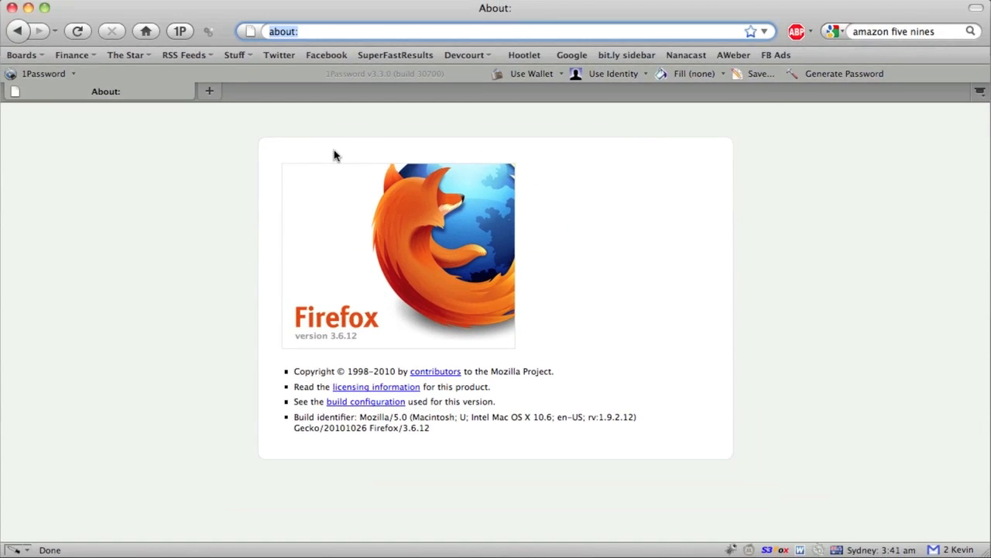
Step: Go to aws.amazon.com and view the access keys section of the account's Security Credentials page
text(aws.)
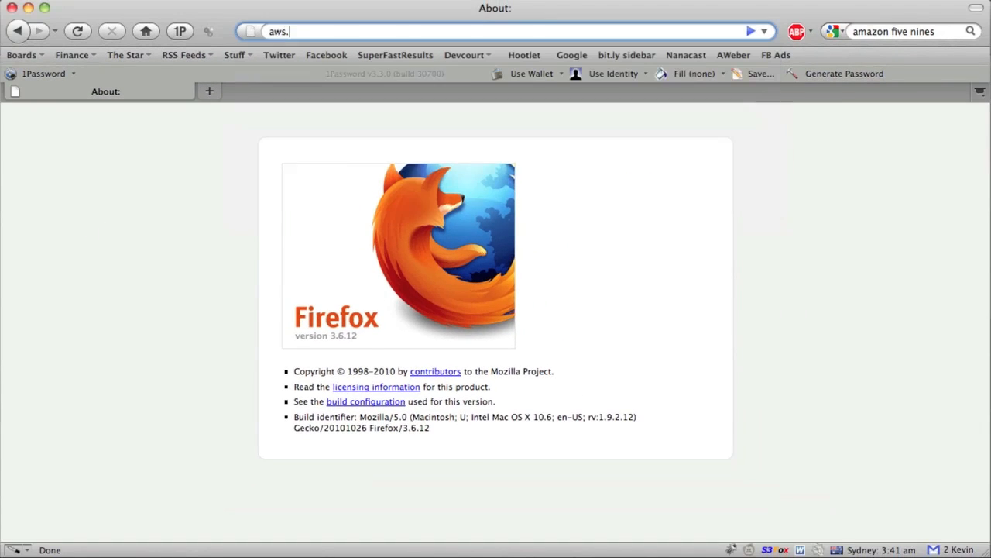
key(Return)
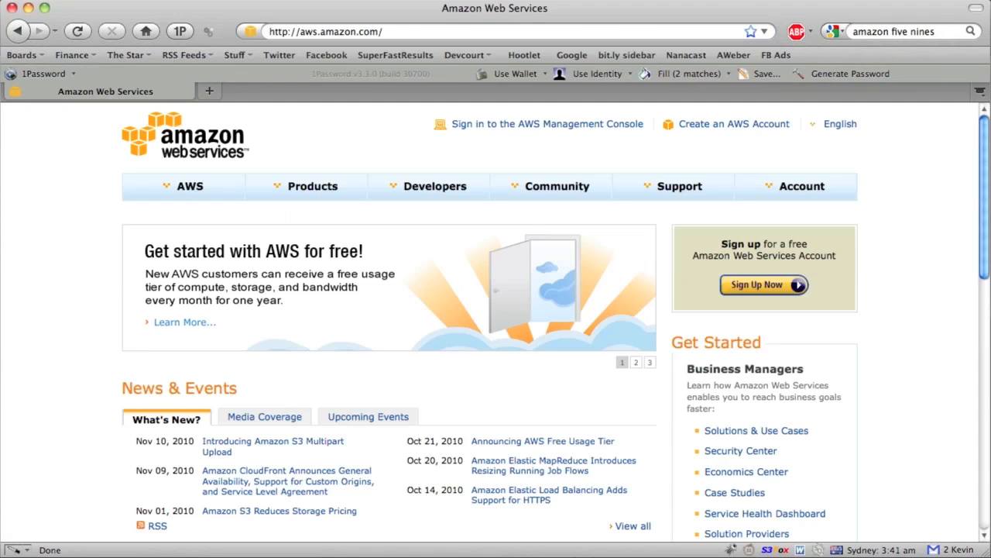
click(789, 189)
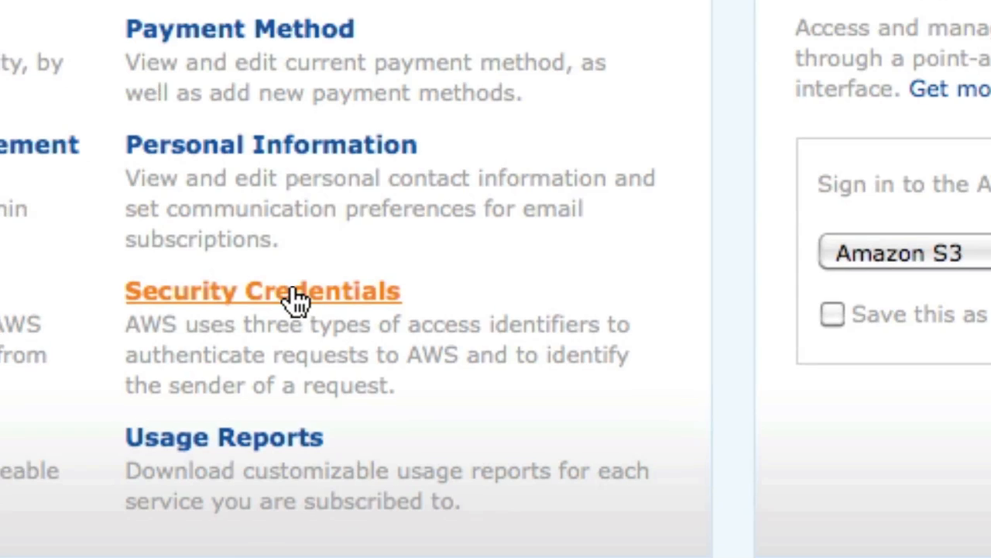
click(299, 300)
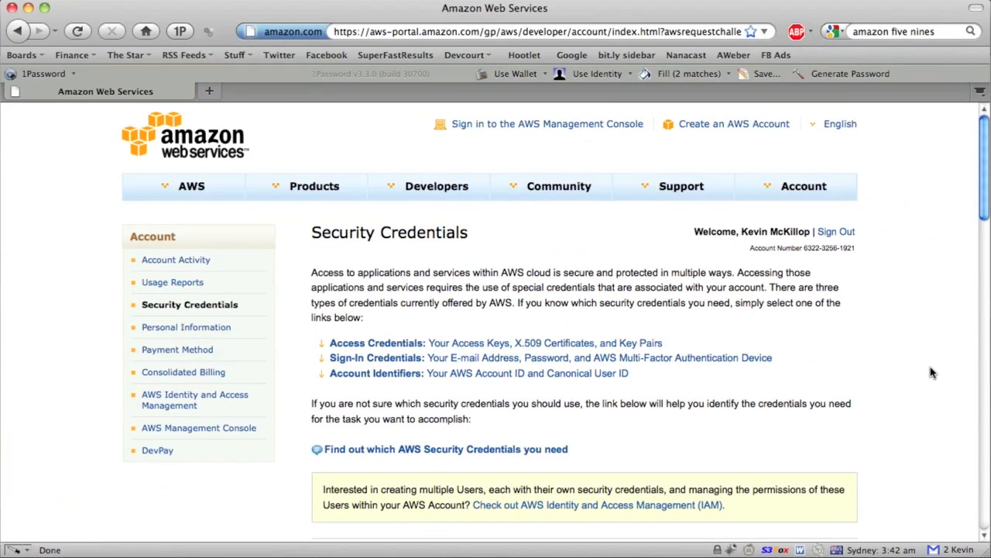
scroll(898, 368, down, 3)
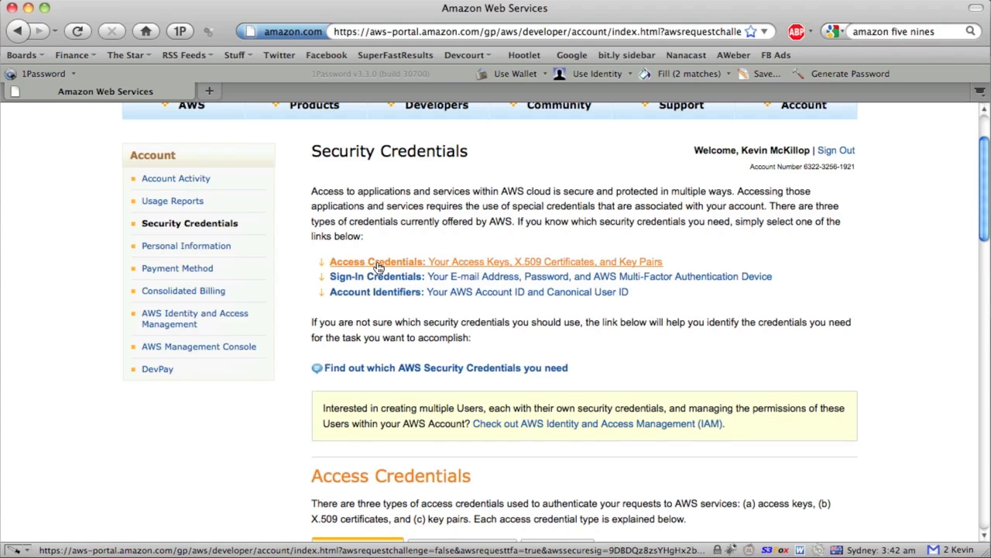
scroll(803, 360, down, 6)
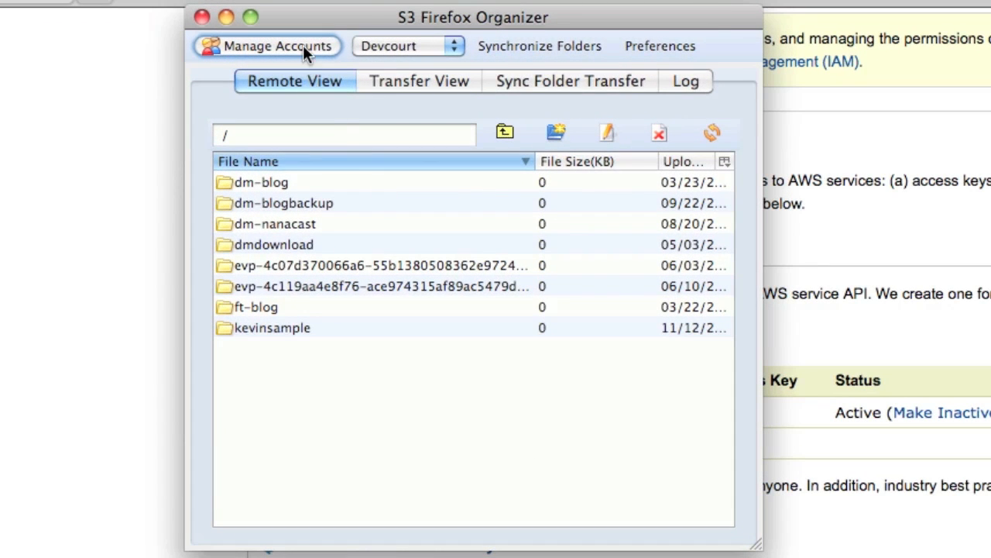
Step: Switch to S3 Firefox Organizer and check where the Devcourt account's access key and secret key are entered
click(349, 127)
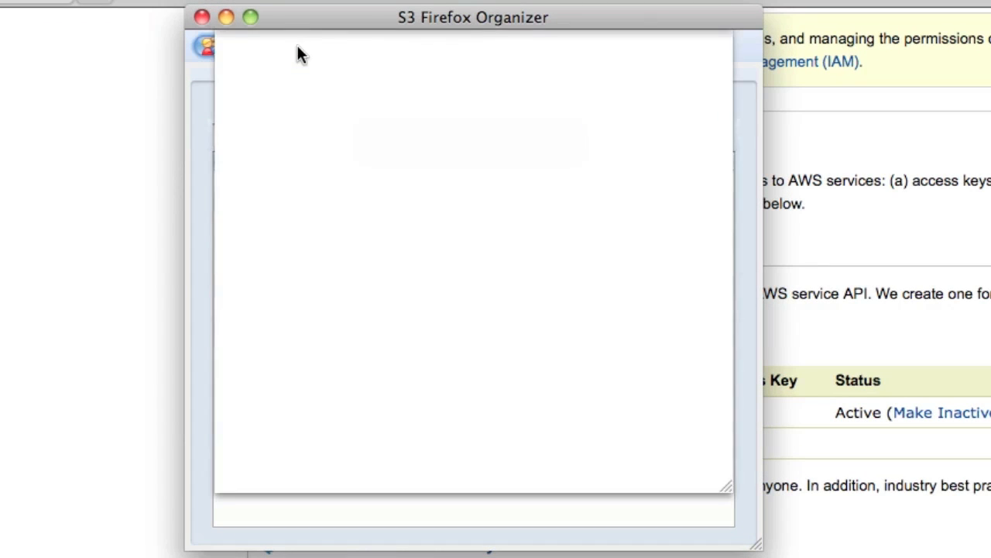
click(473, 130)
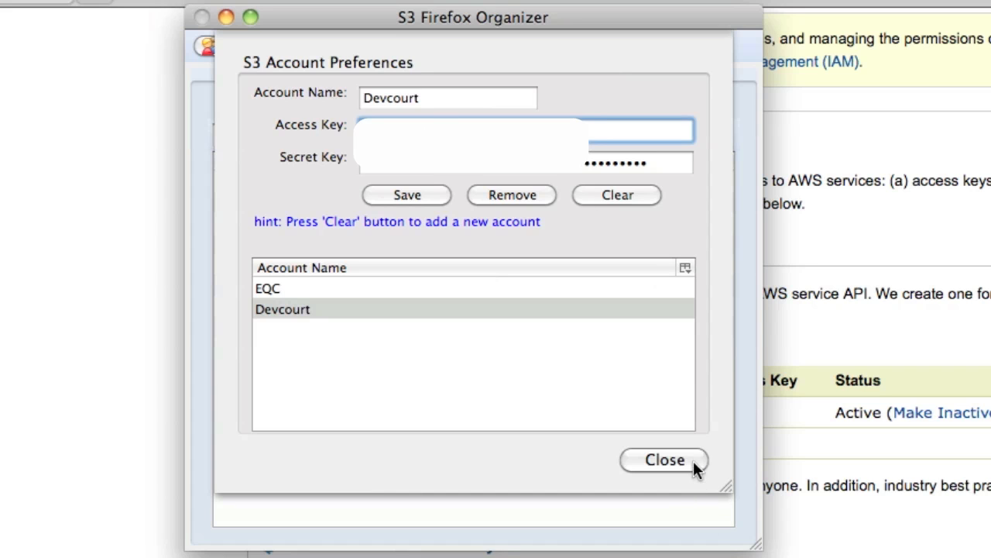
click(693, 461)
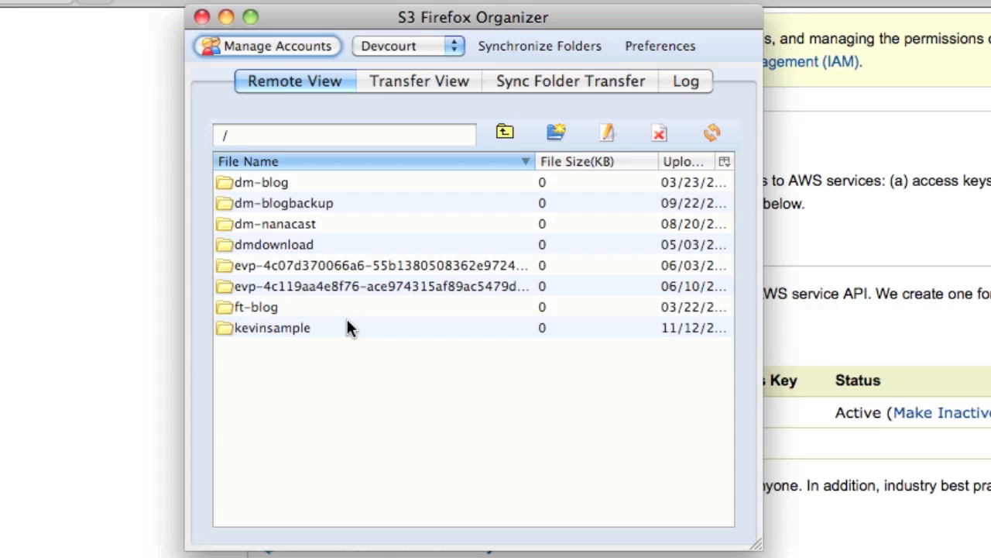
Step: Open the kevinsample bucket in the organizer and upload basecamp_intro.mp4 into it, checking the transfer list
click(319, 329)
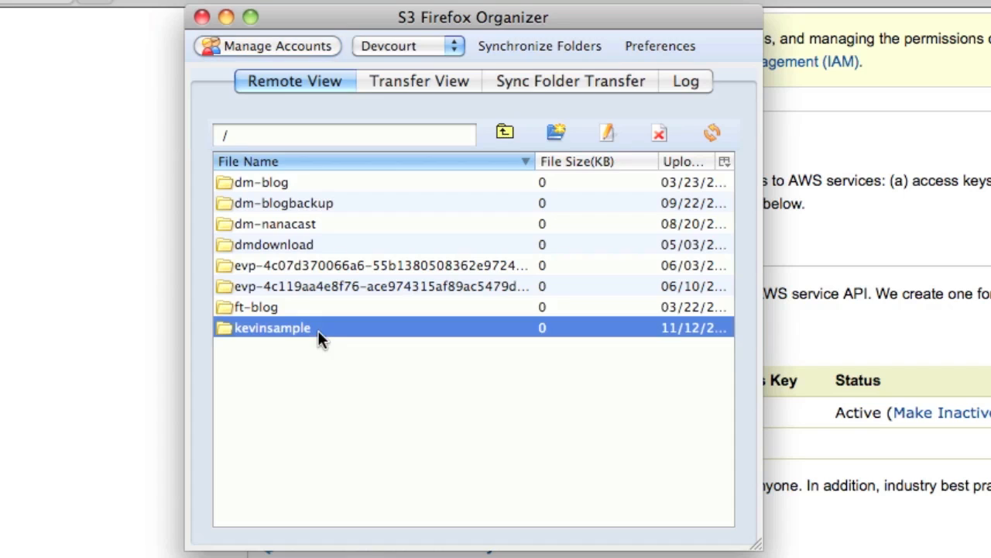
click(477, 392)
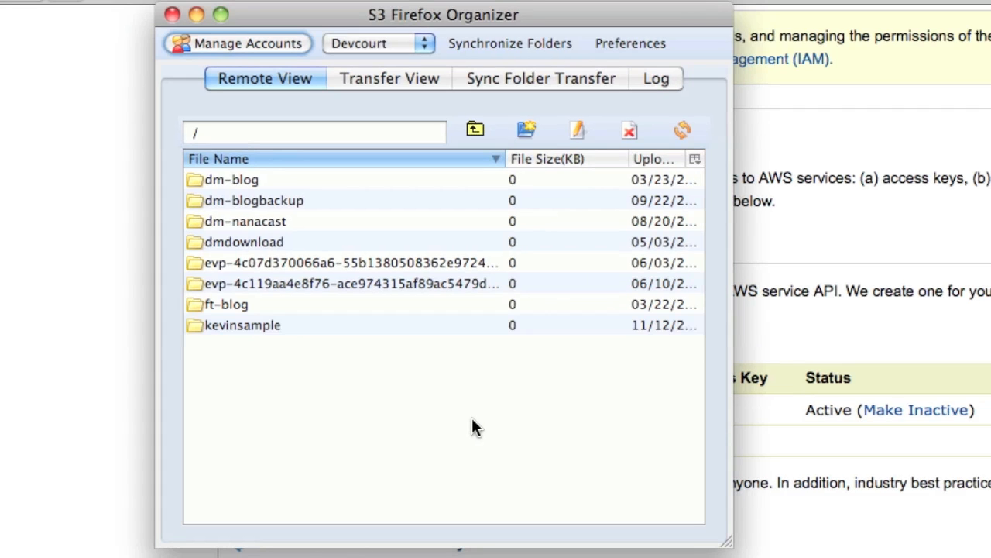
double_click(276, 326)
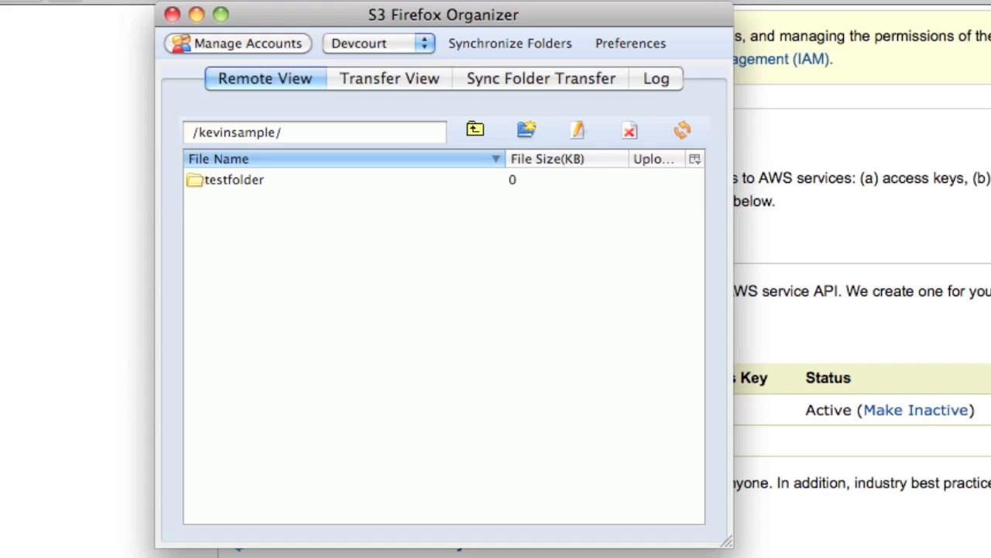
drag(818, 255, 401, 301)
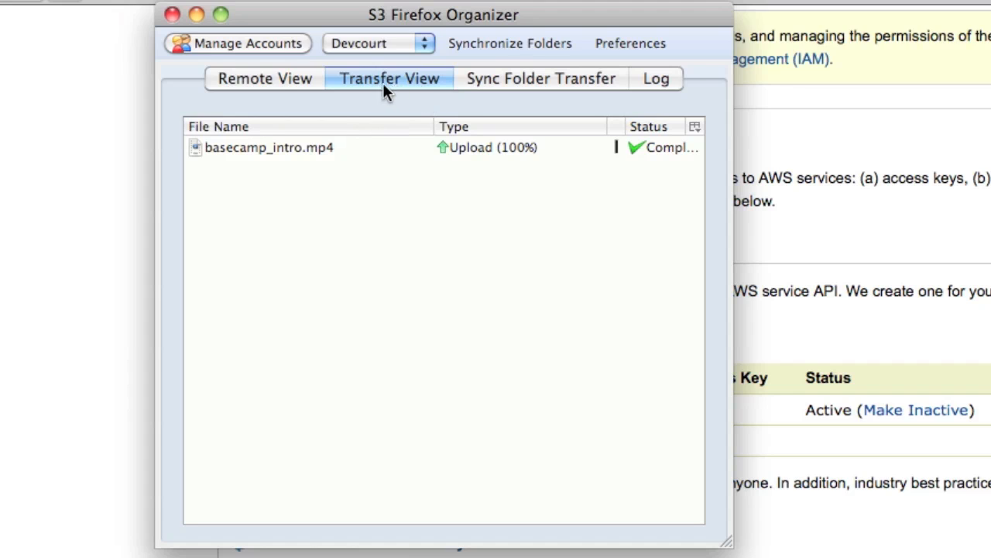
Step: Edit the ACL of basecamp_intro.mp4 in the kevinsample bucket and confirm it with read access for Everyone
click(278, 83)
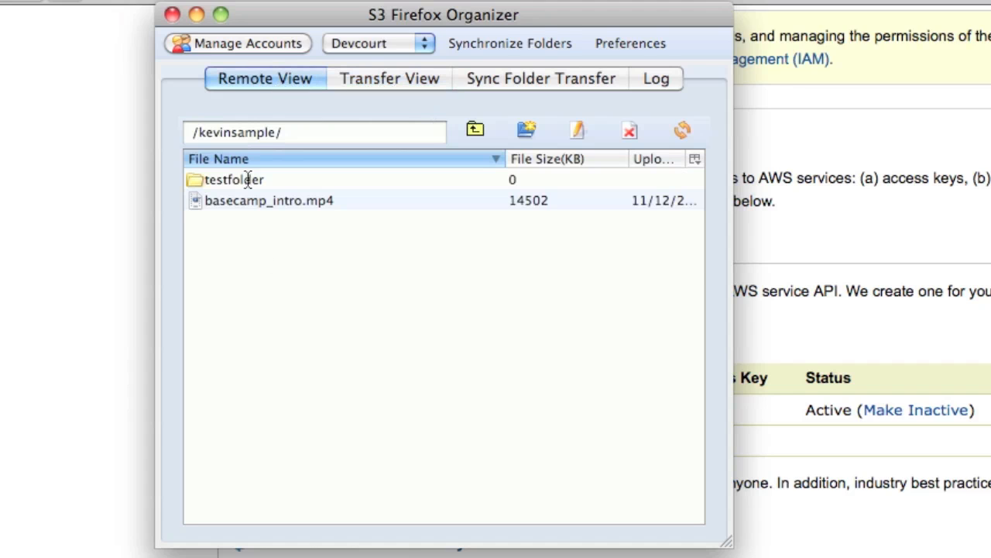
click(300, 203)
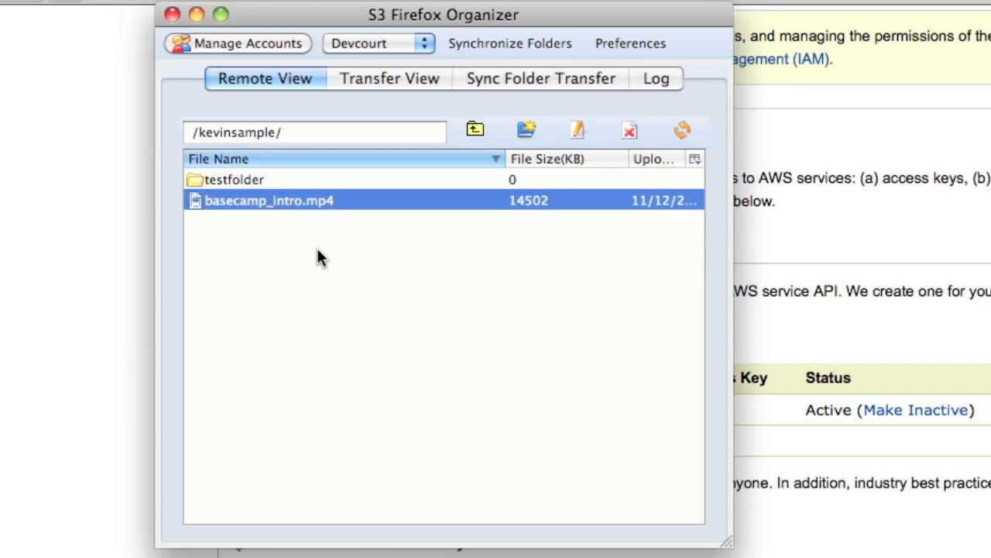
right_click(320, 199)
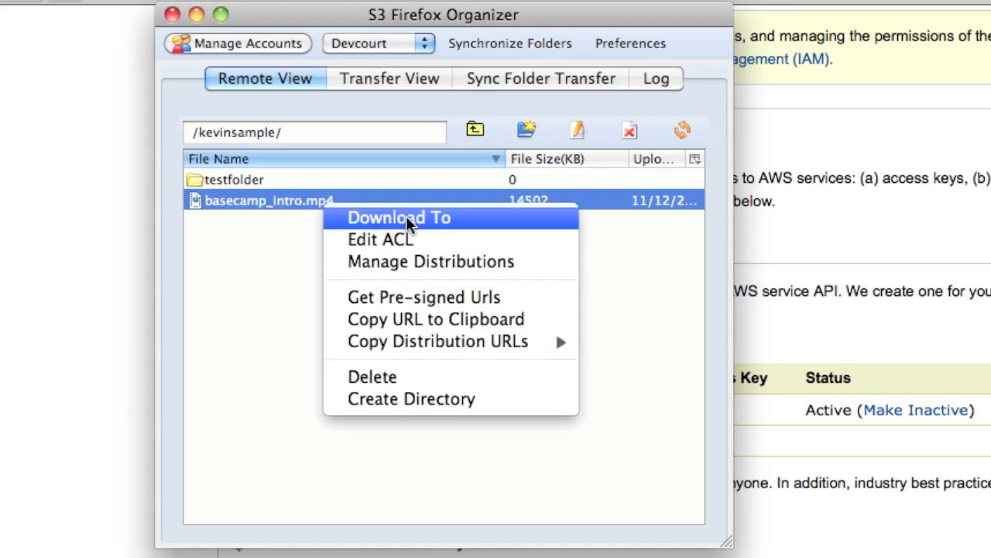
click(476, 242)
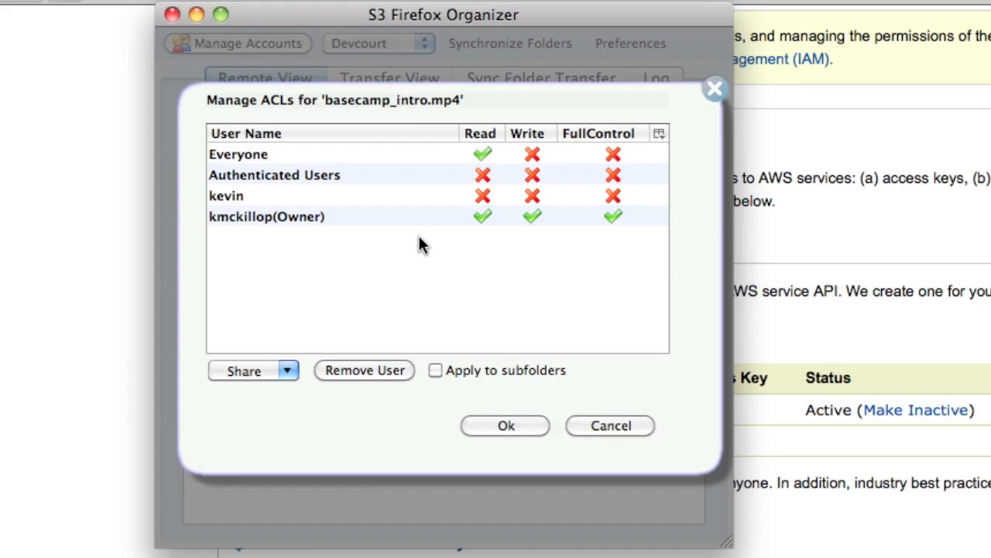
click(498, 427)
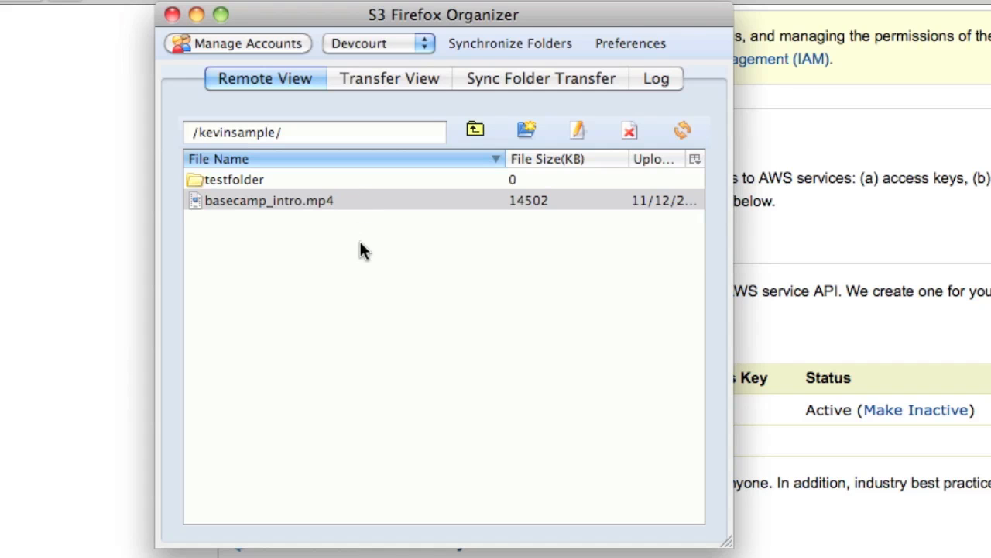
Step: Copy the CloudFront distribution URL of basecamp_intro.mp4 from the kevinsample bucket
click(358, 203)
right_click(359, 203)
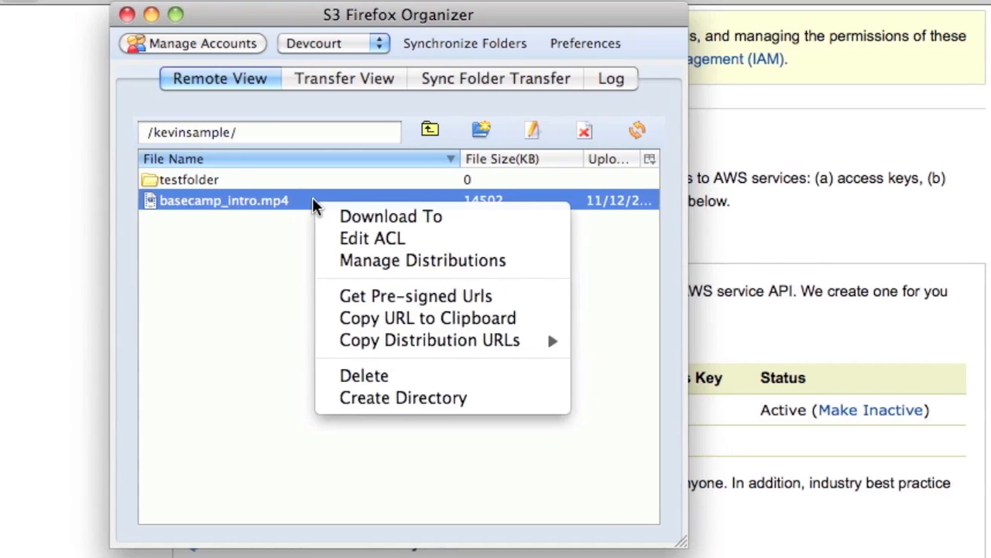
mouse_move(500, 345)
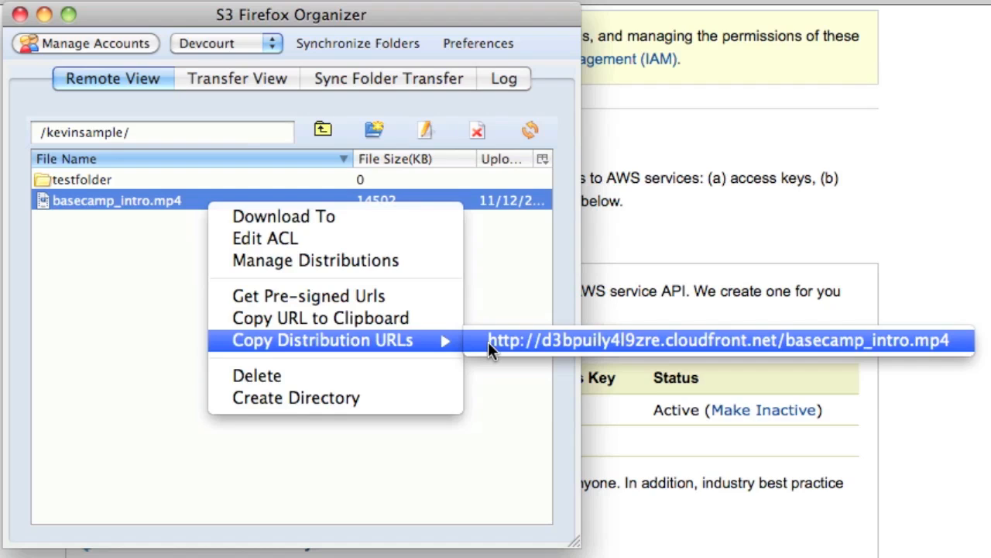
click(574, 341)
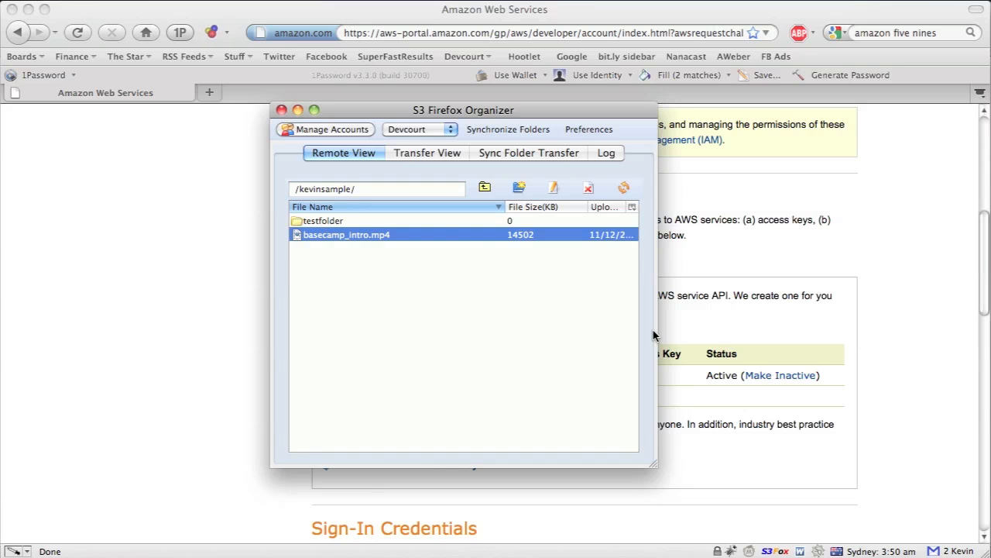
click(157, 308)
key(ctrl+t)
text(http://d3bpuily4l9zre.cloudfront.net/basecamp_intro.mp4)
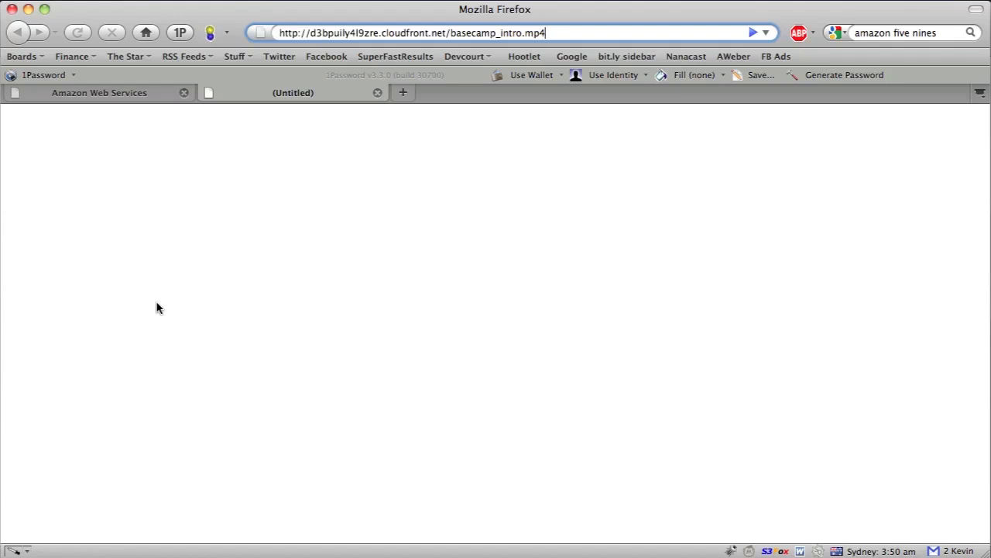
key(Return)
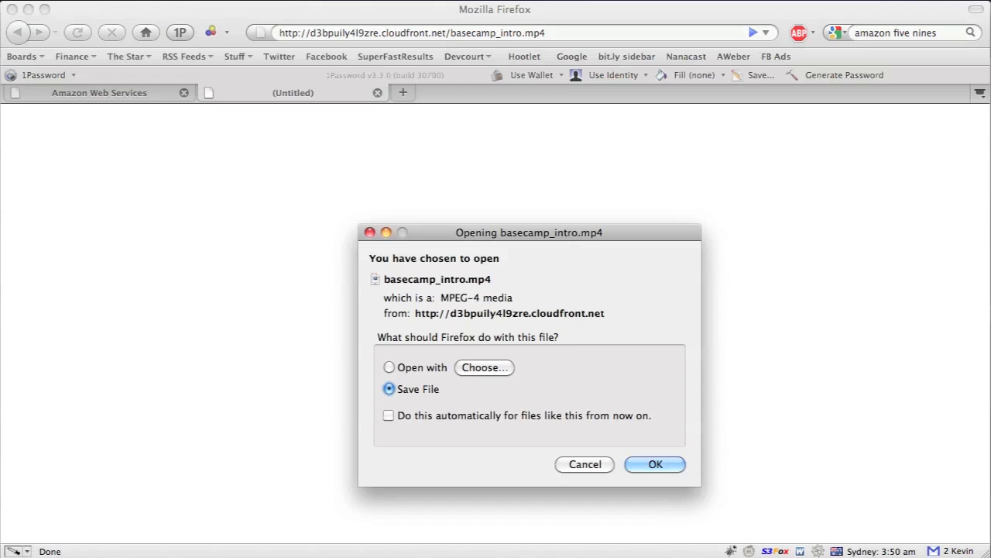